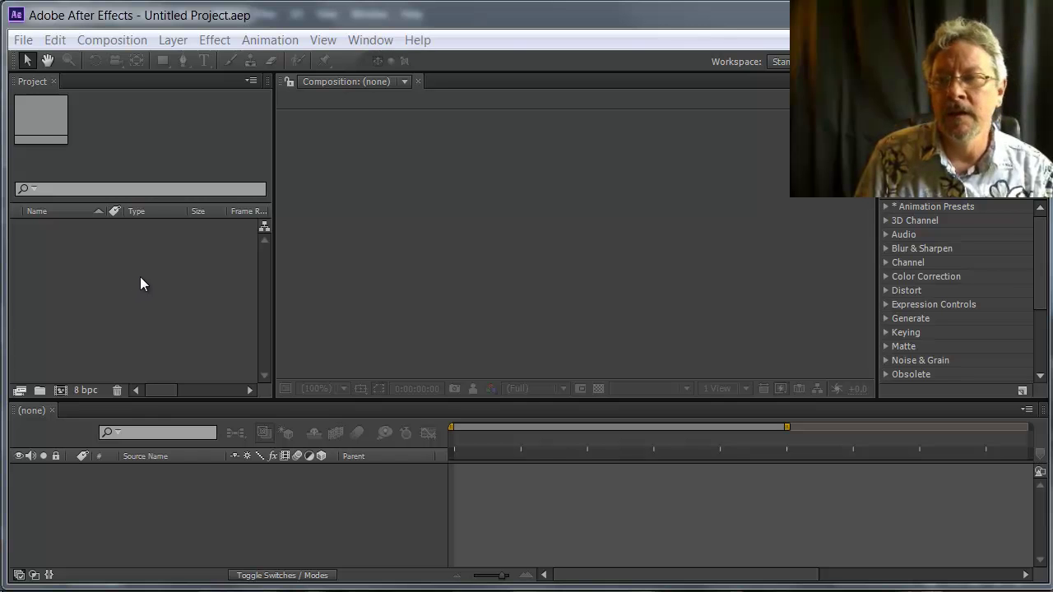
Import clockface.psd from the demos folder with Import As set to Composition
right_click(140, 278)
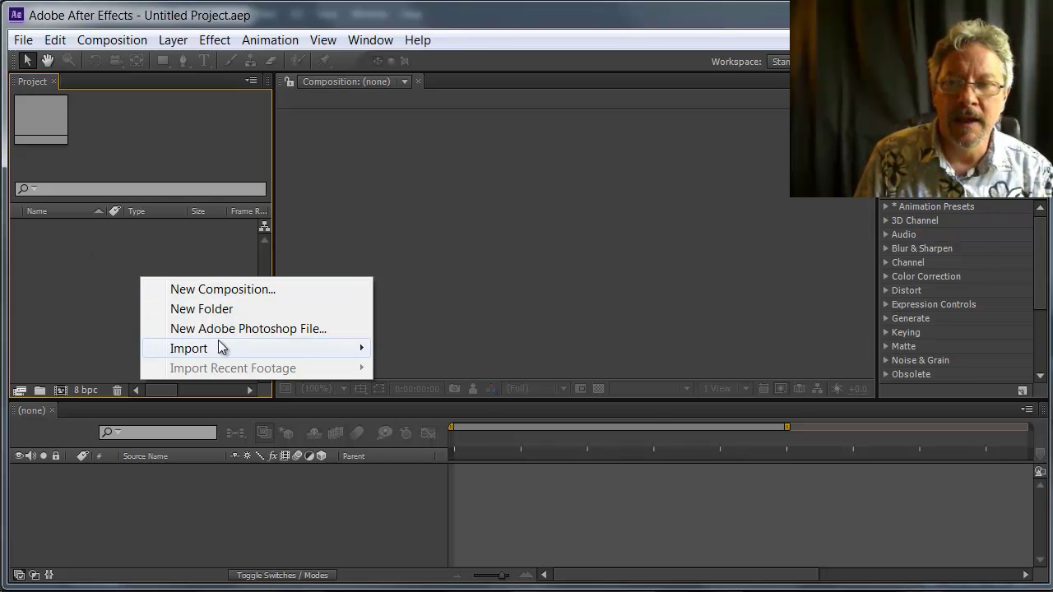
mouse_move(217, 347)
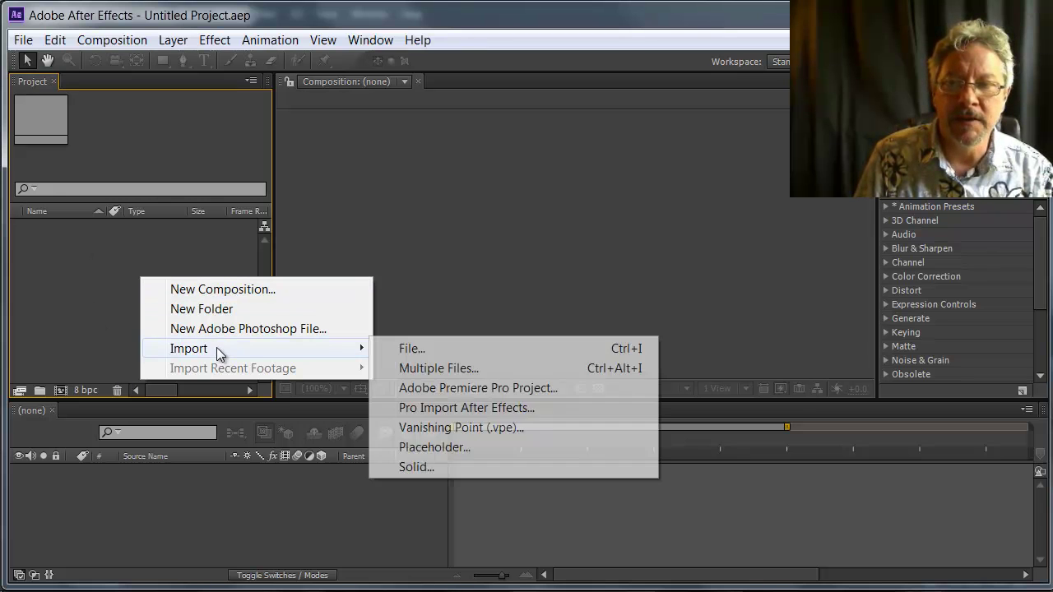
click(411, 349)
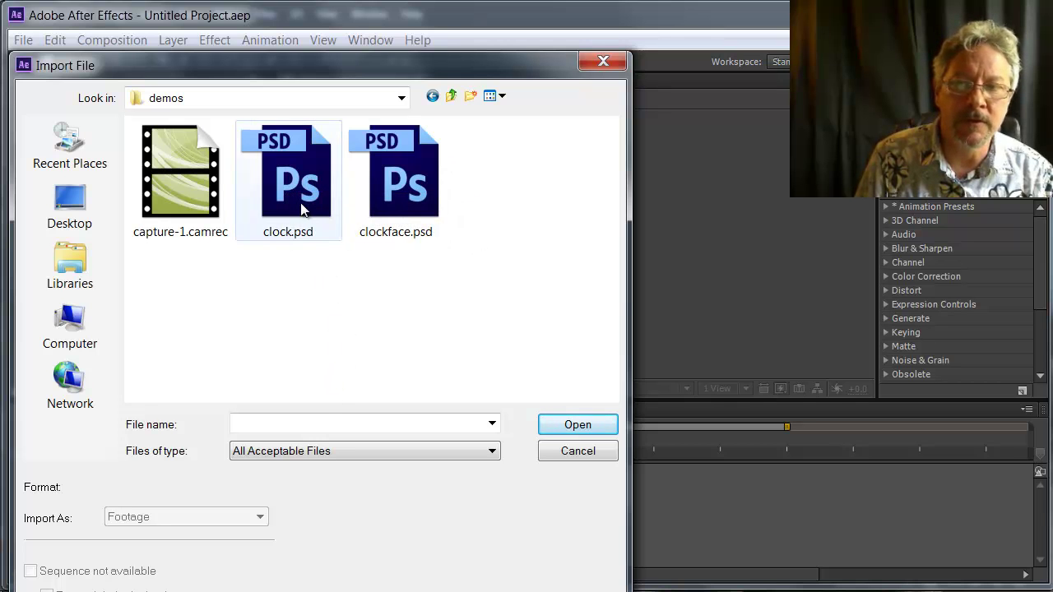
click(390, 210)
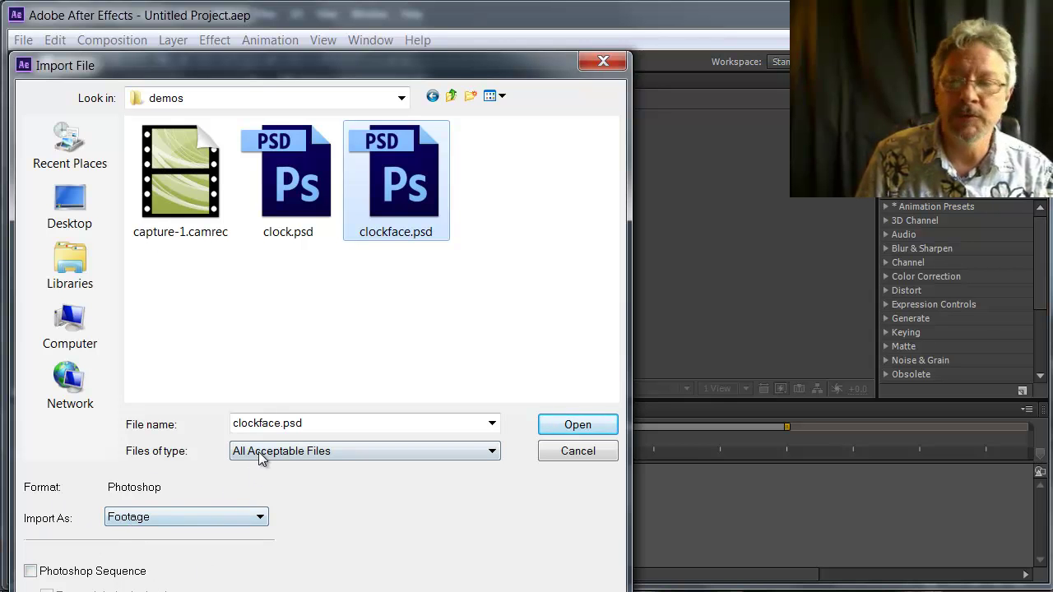
click(260, 517)
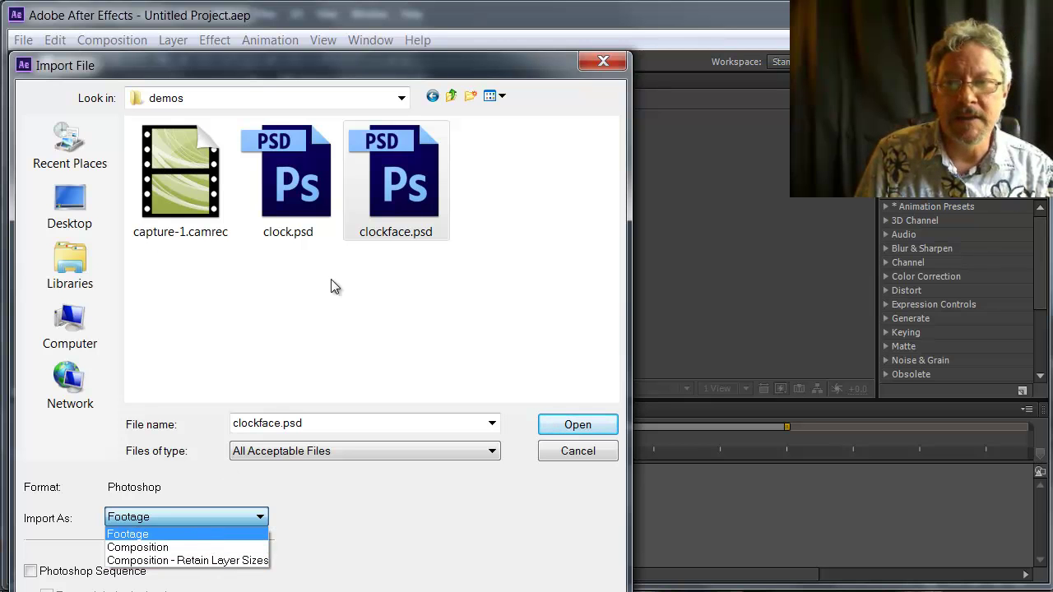
click(189, 548)
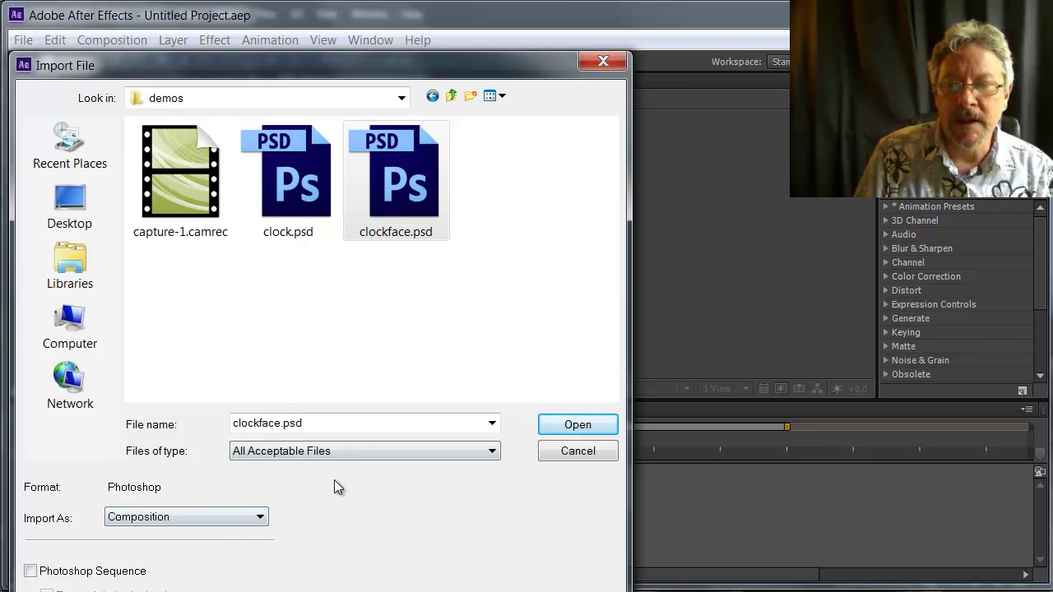
click(577, 424)
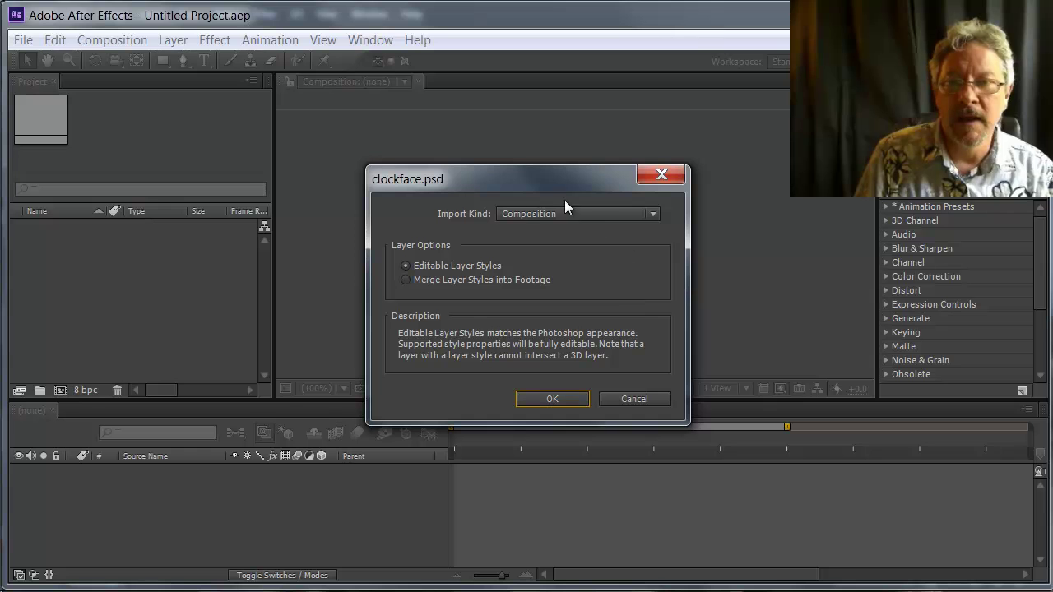
Keep the clockface.psd Import Kind as Composition with Editable Layer Styles
click(644, 215)
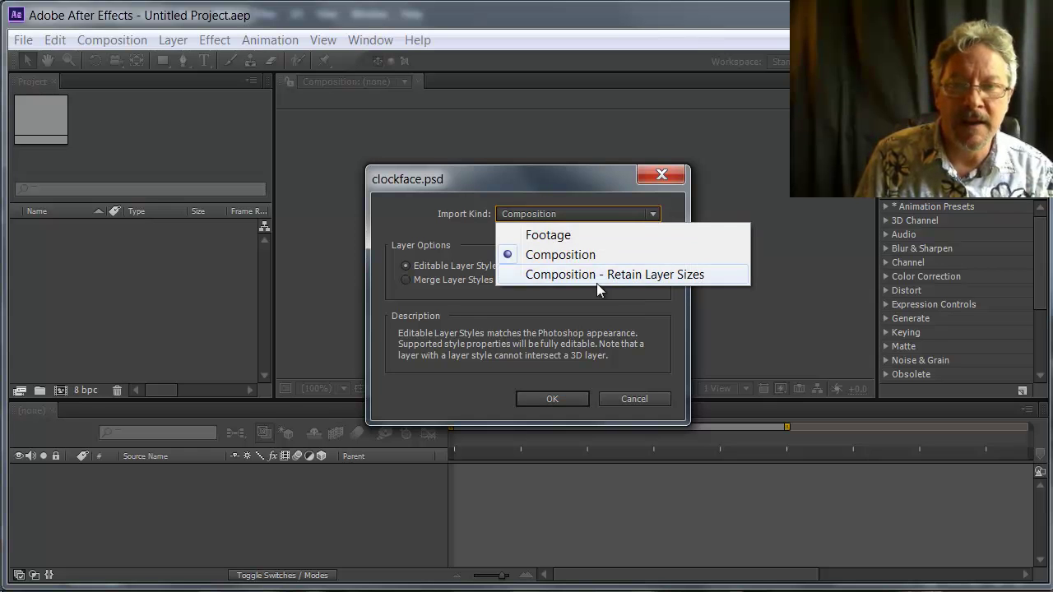
click(581, 254)
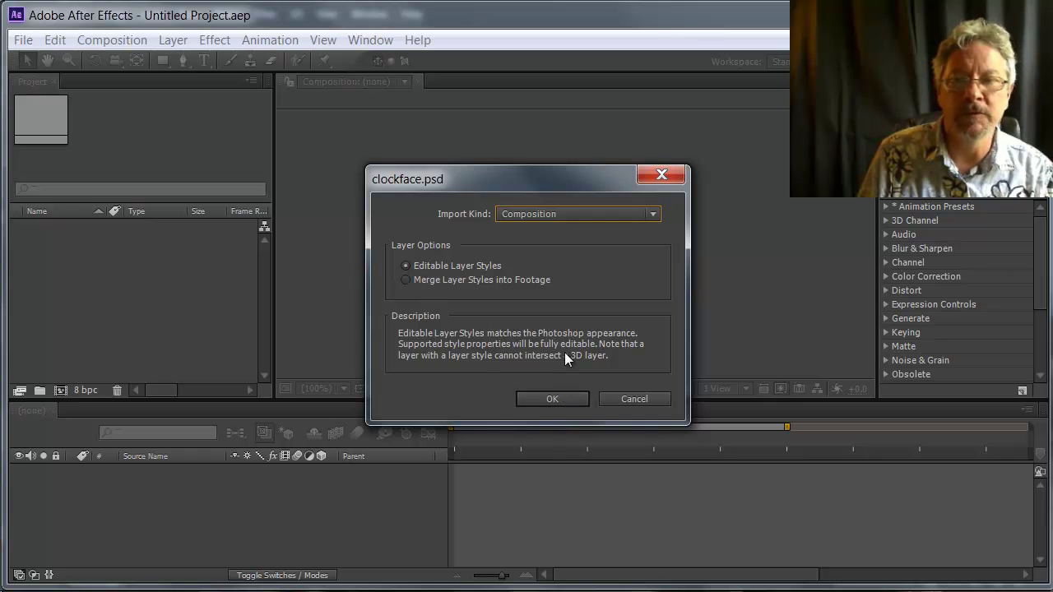
Finish the import, briefly expand the clockface Layers folder, and open the clockface composition
click(569, 398)
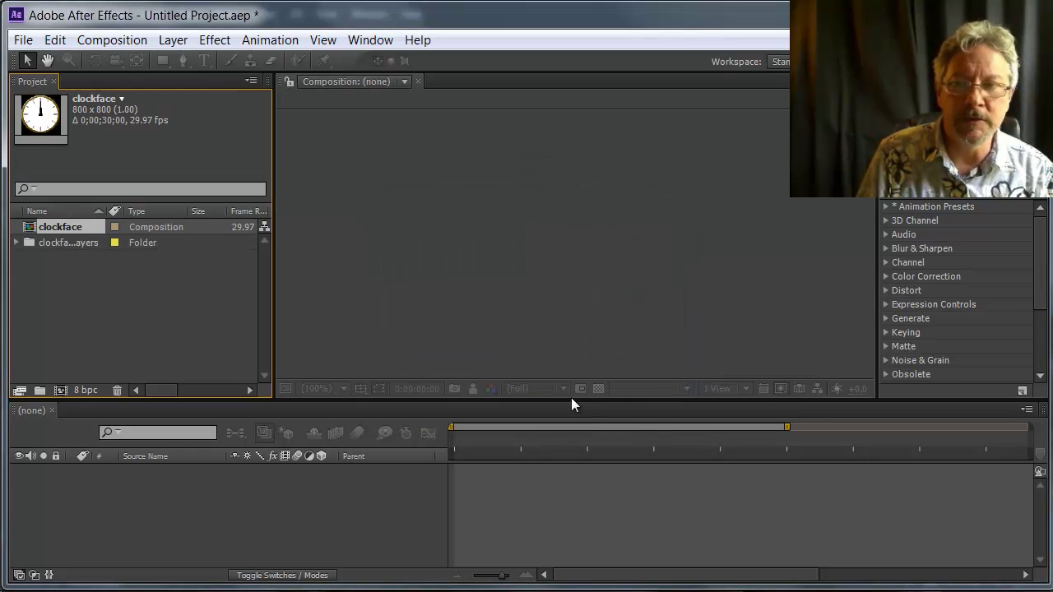
click(17, 242)
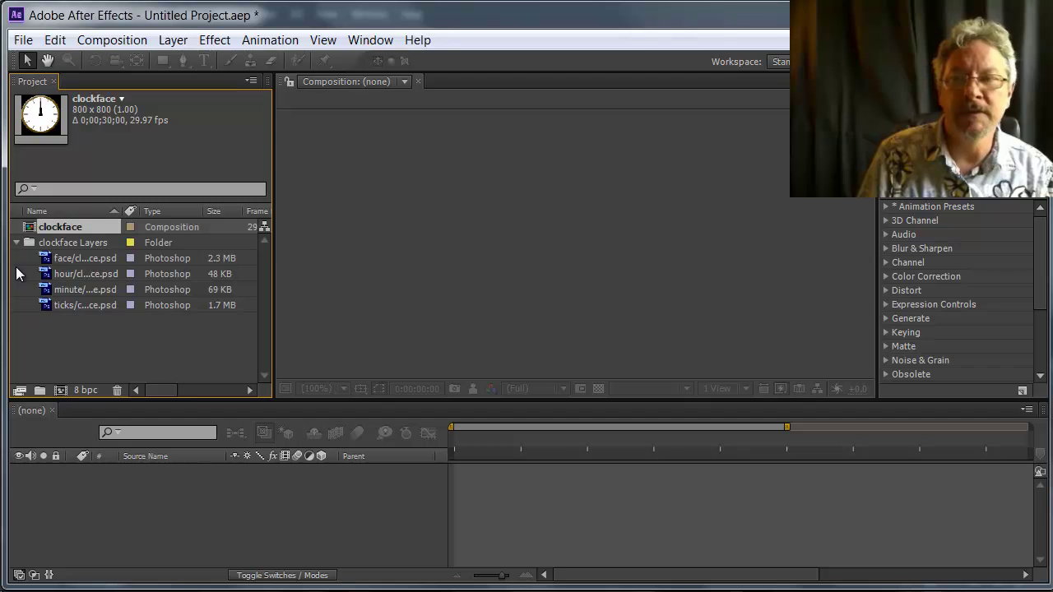
click(17, 242)
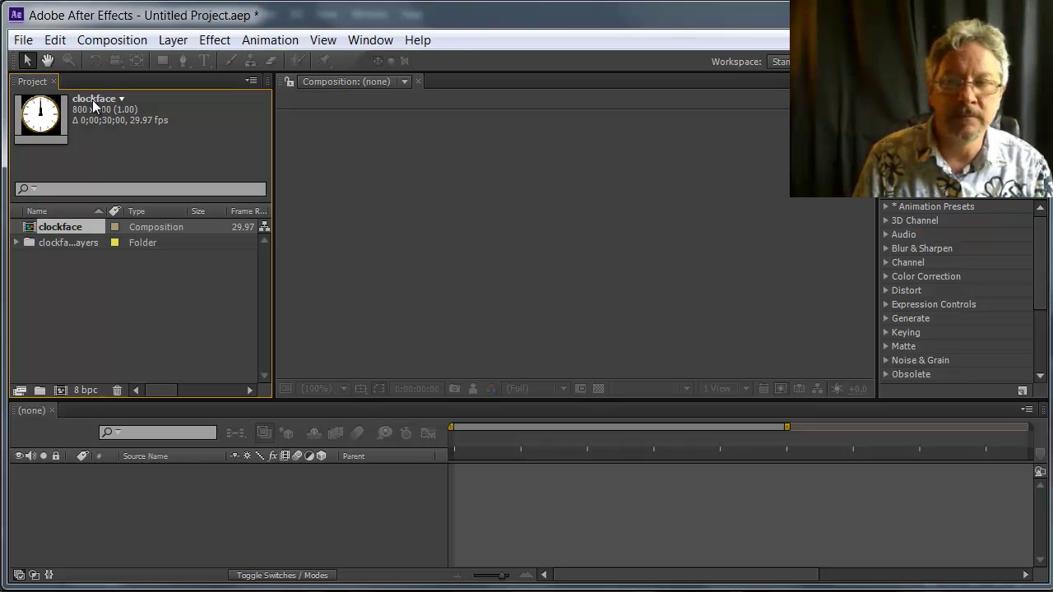
double_click(29, 227)
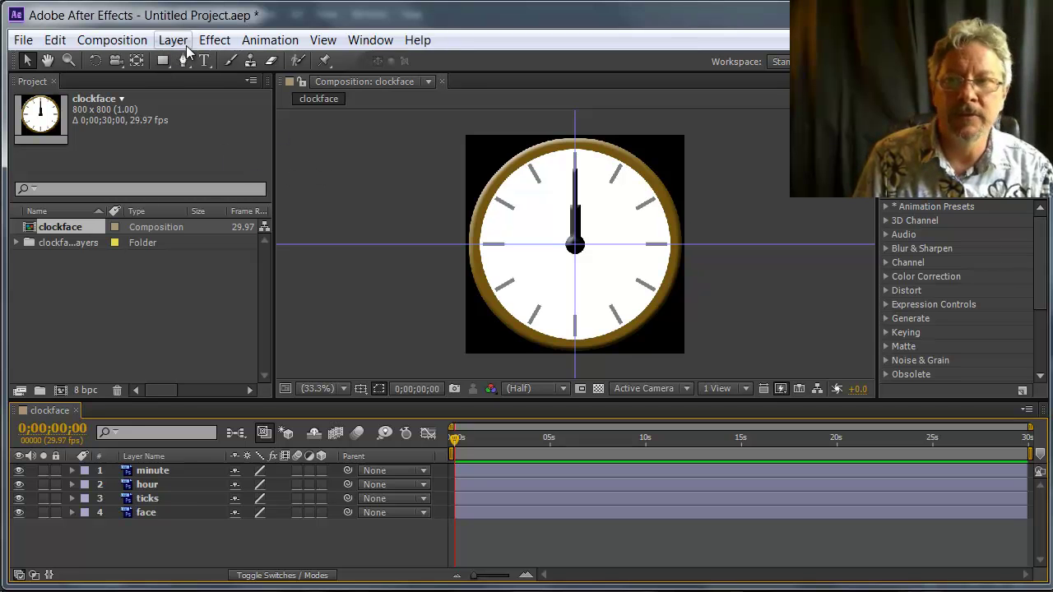
Change the clockface composition's duration to 0;00;20;00 in Composition Settings
click(142, 43)
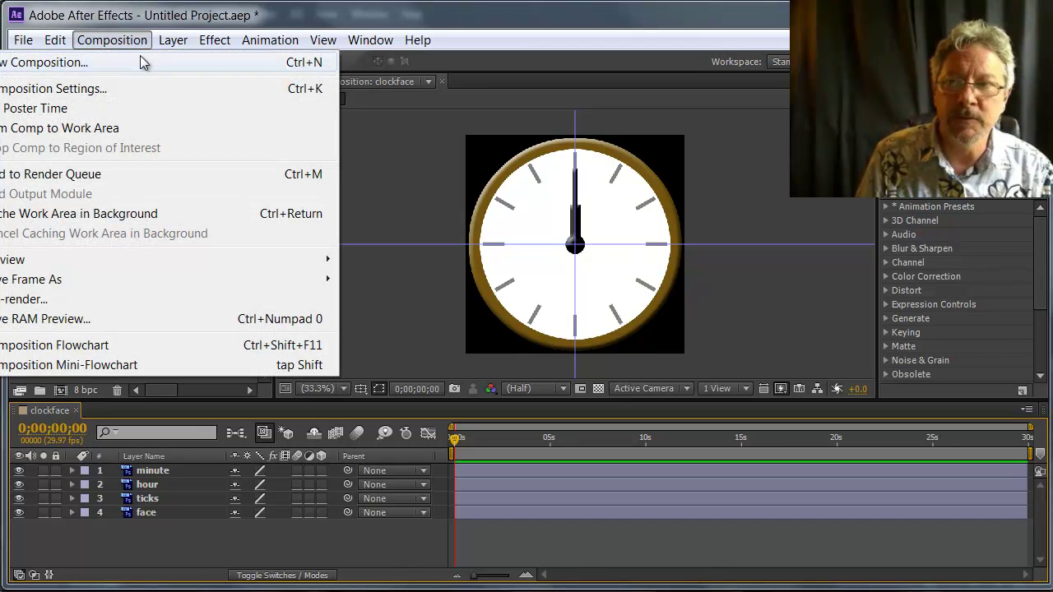
click(115, 92)
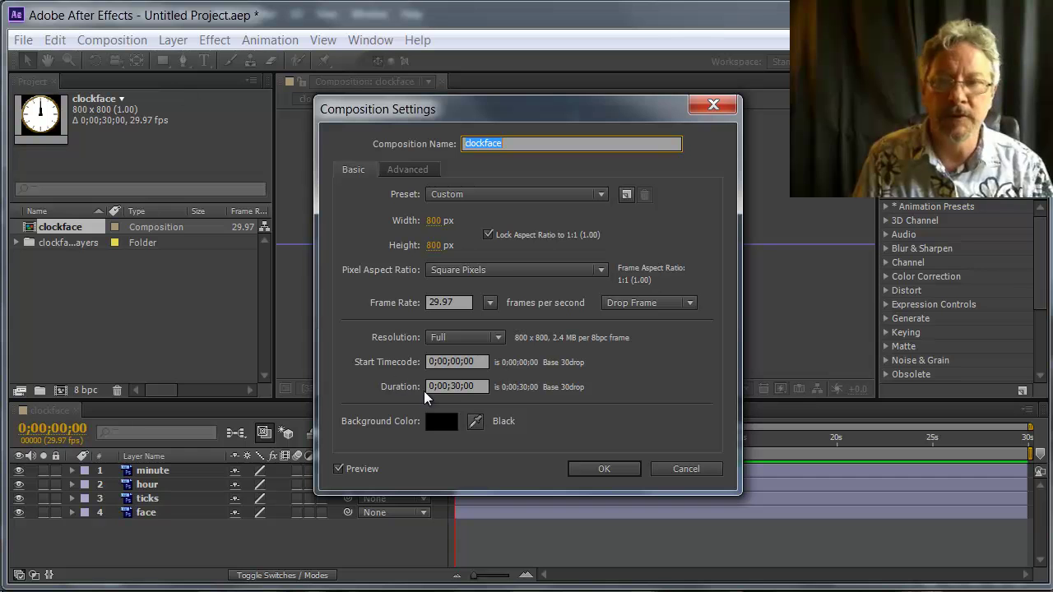
click(456, 385)
click(457, 386)
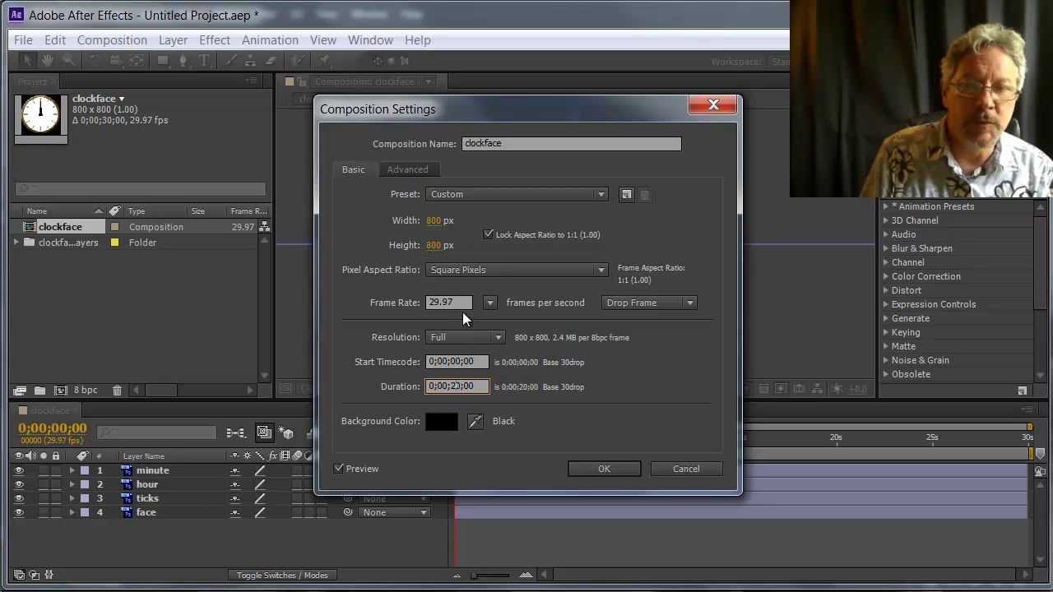
click(613, 467)
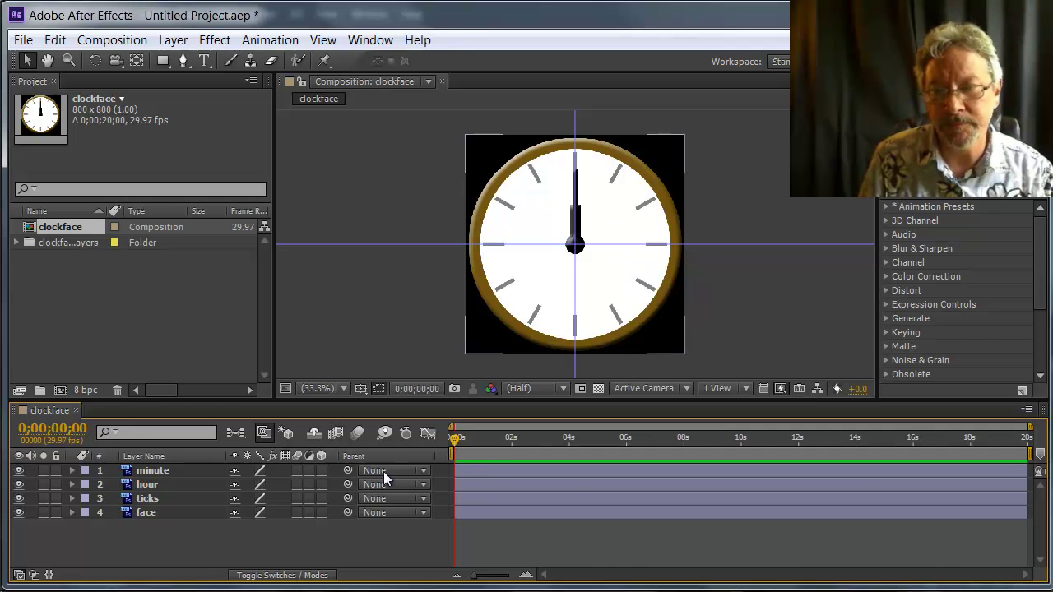
mouse_move(459, 437)
mouse_down()
mouse_move(779, 458)
mouse_move(1028, 451)
mouse_move(441, 447)
mouse_up()
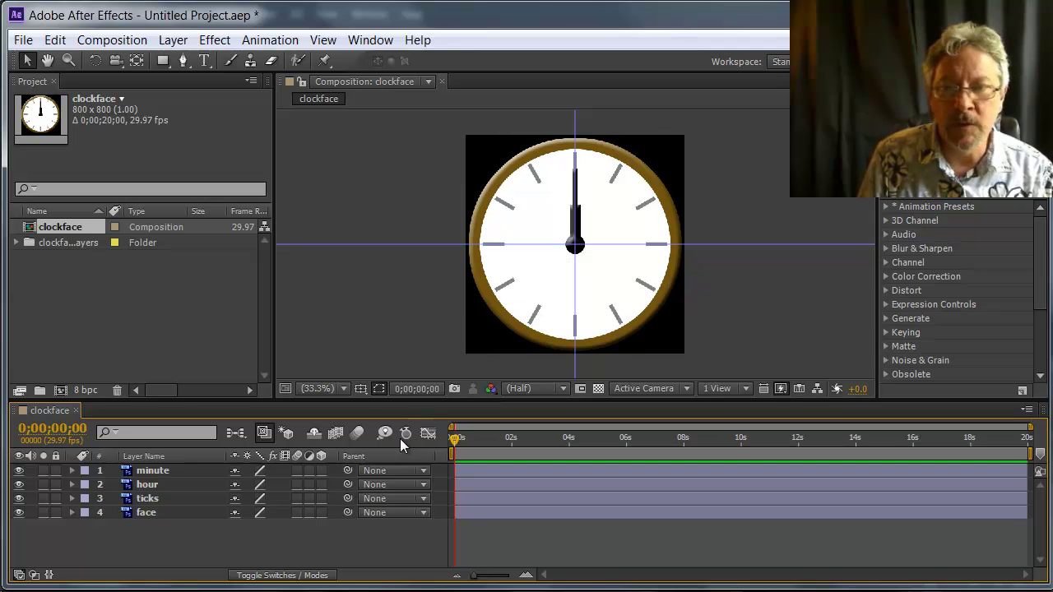
click(361, 389)
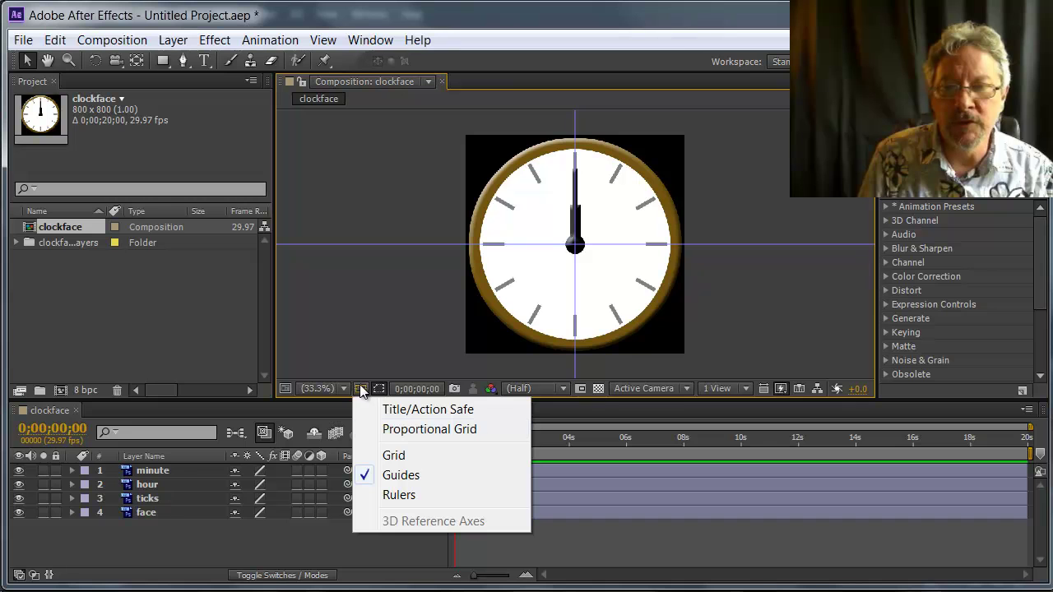
click(391, 474)
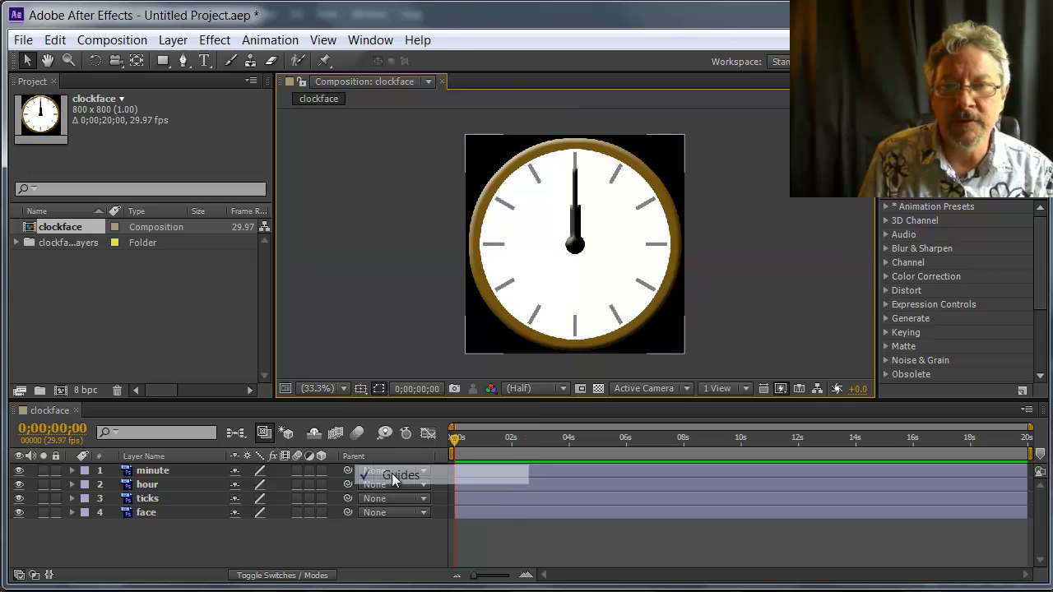
click(361, 389)
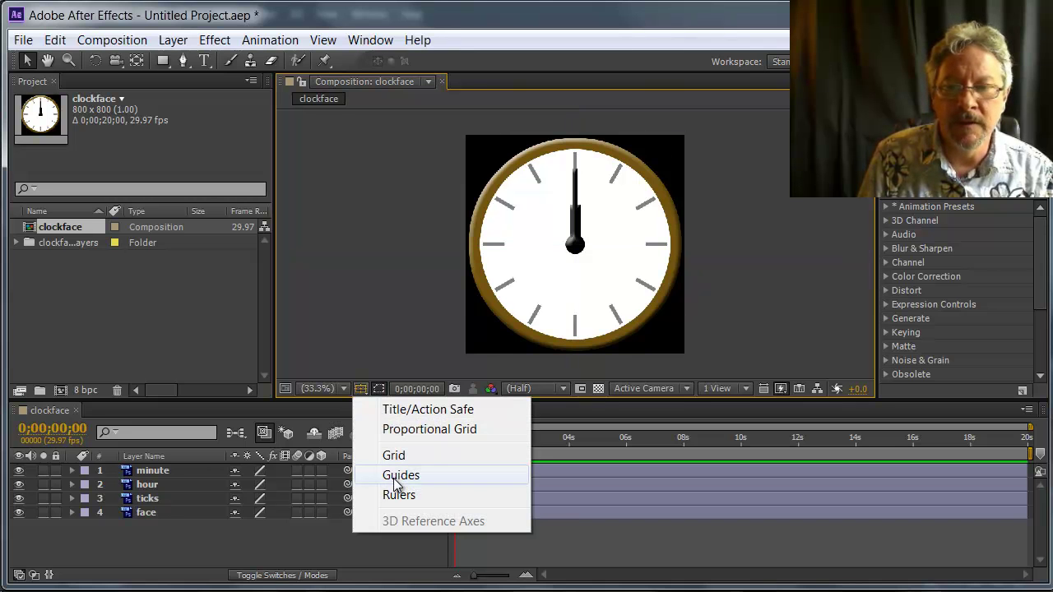
click(397, 479)
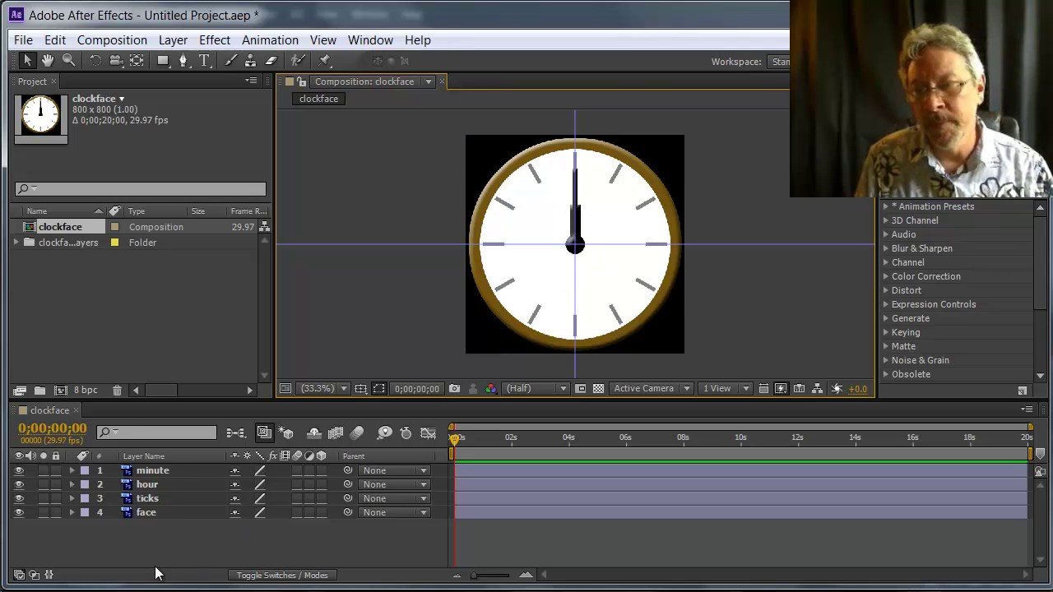
click(198, 466)
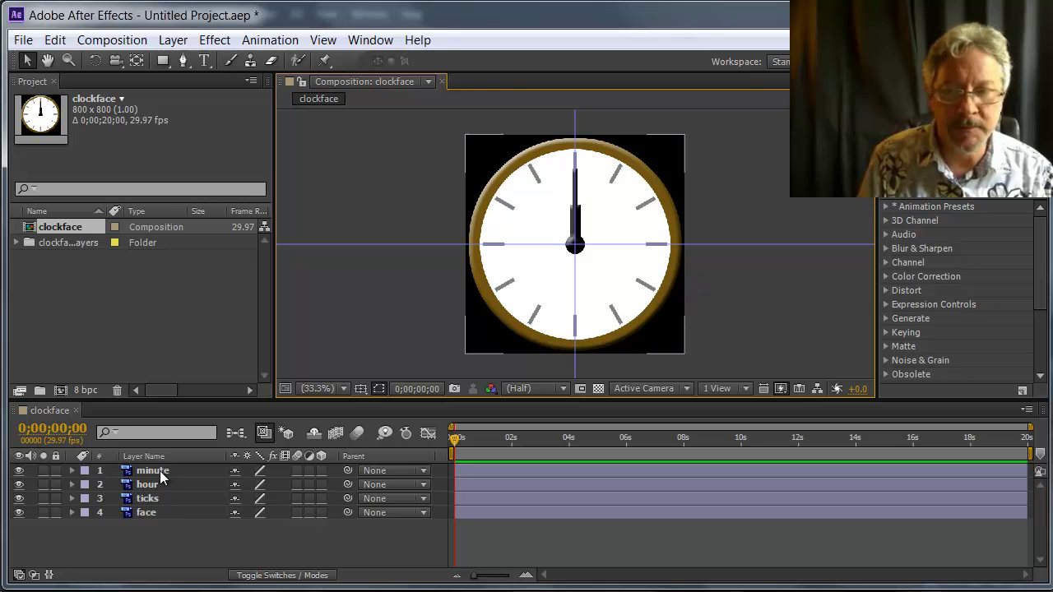
Select the minute layer and reveal its Rotation property with R
click(207, 456)
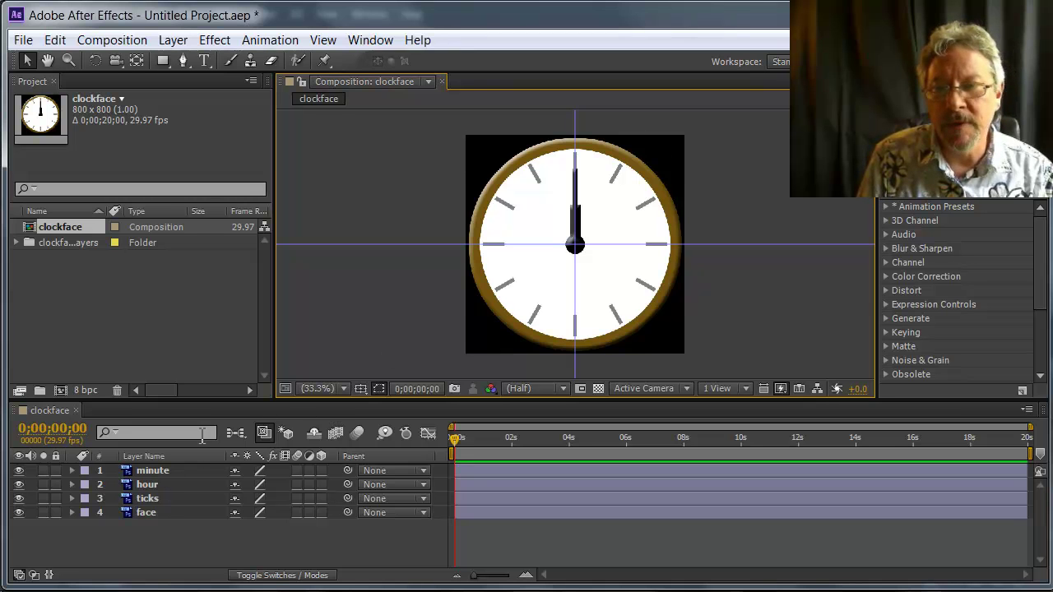
click(172, 512)
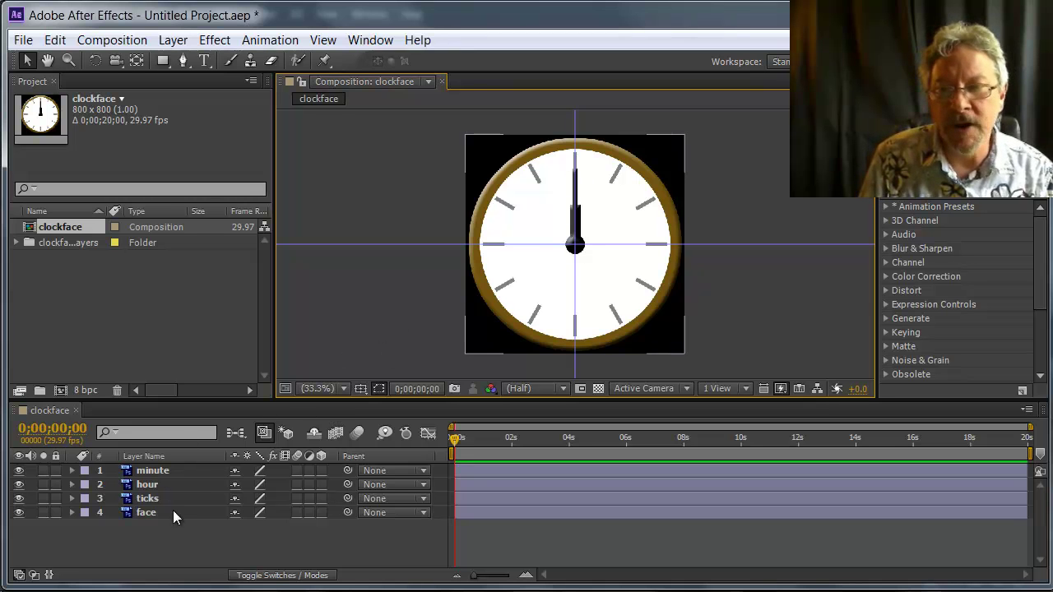
click(155, 471)
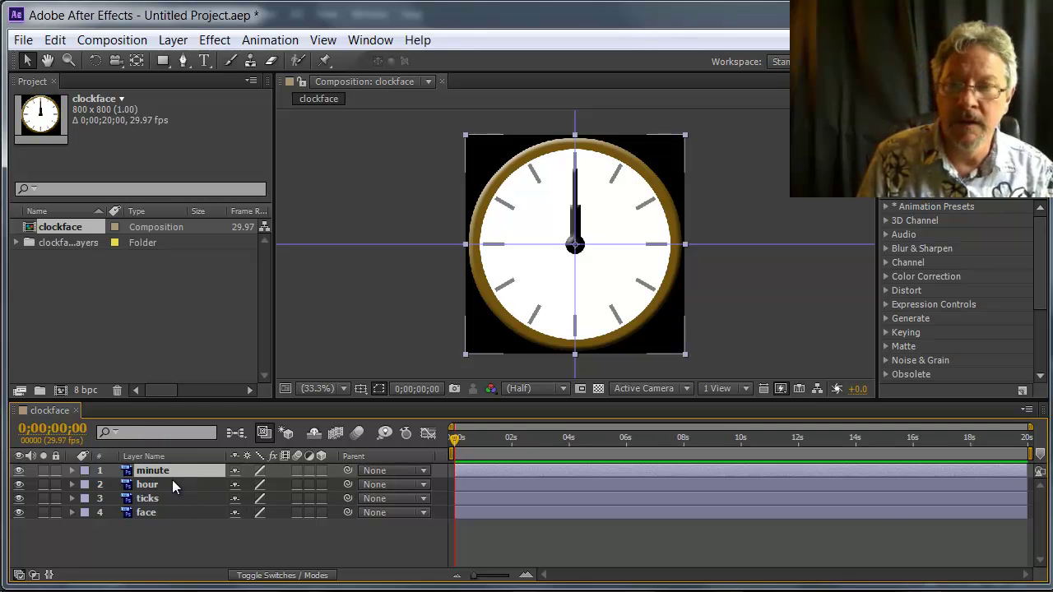
key(r)
Scrub the minute hand's rotation to test it, then type it back to 0x+0.0°
mouse_move(262, 484)
mouse_down()
mouse_move(313, 484)
mouse_move(221, 486)
mouse_move(290, 495)
mouse_move(363, 527)
mouse_move(245, 490)
mouse_up()
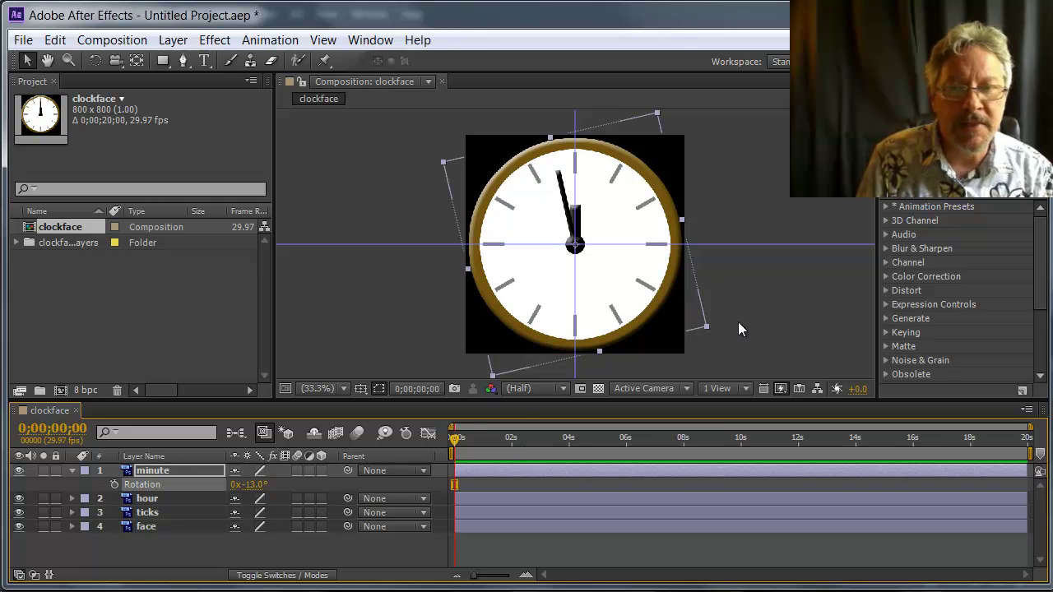
drag(246, 485, 647, 223)
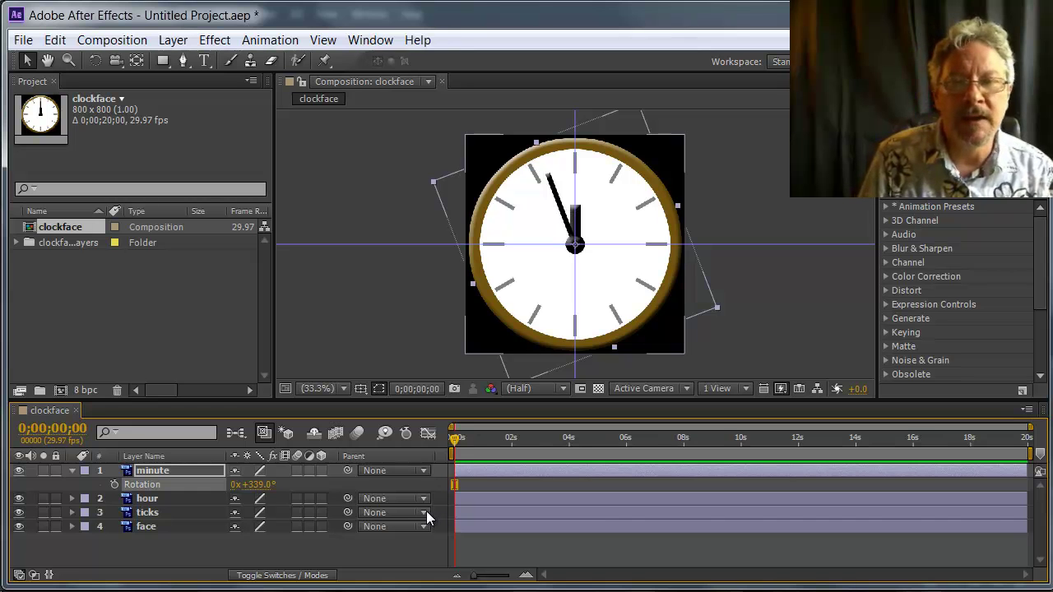
click(265, 485)
text(0)
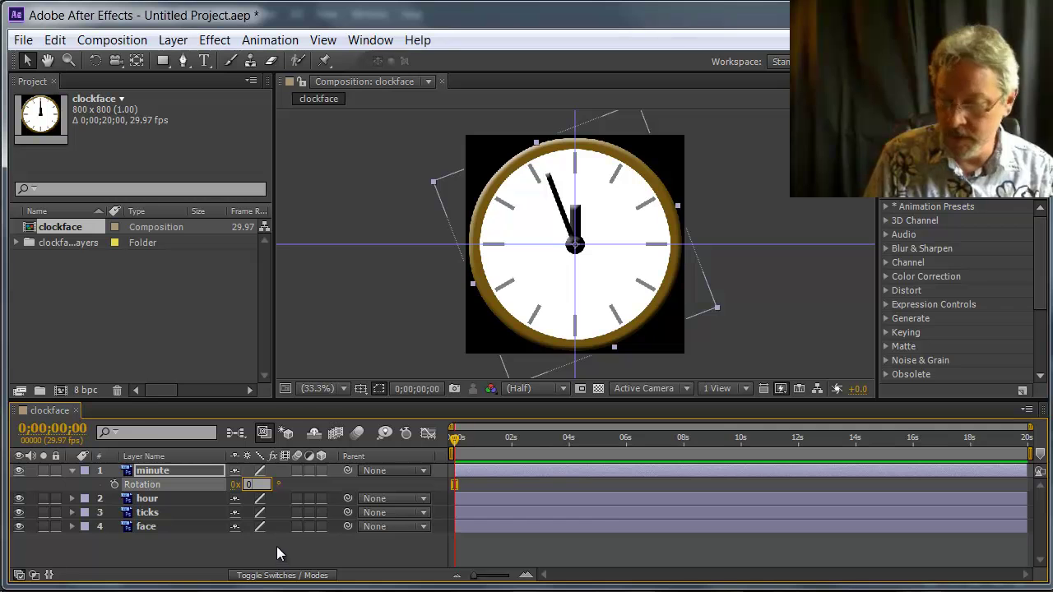
key(Tab)
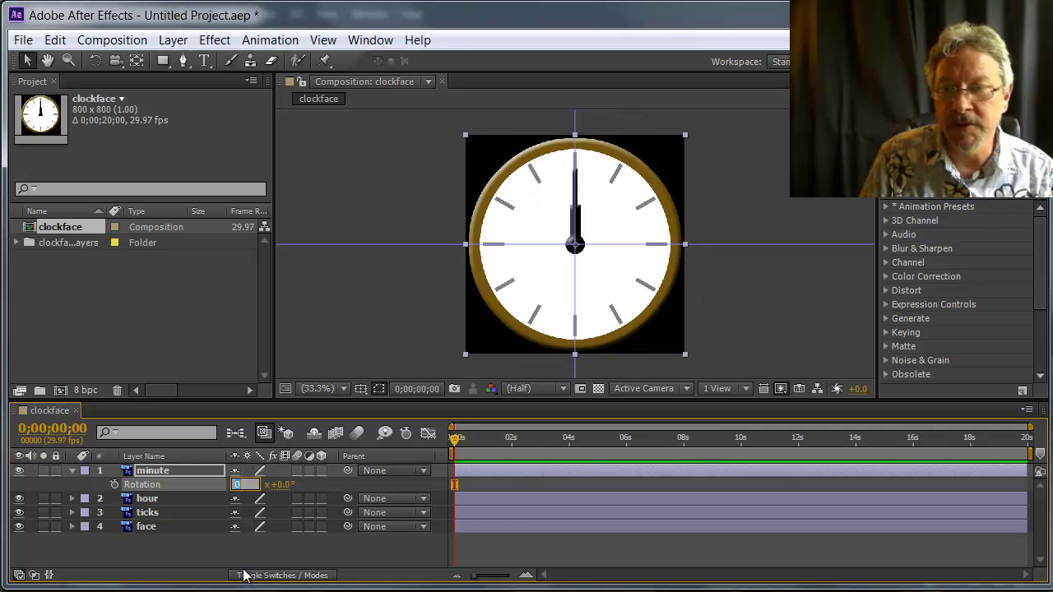
Reveal the hour layer's Rotation and set a 0x+0.0° keyframe at 0;00
click(142, 500)
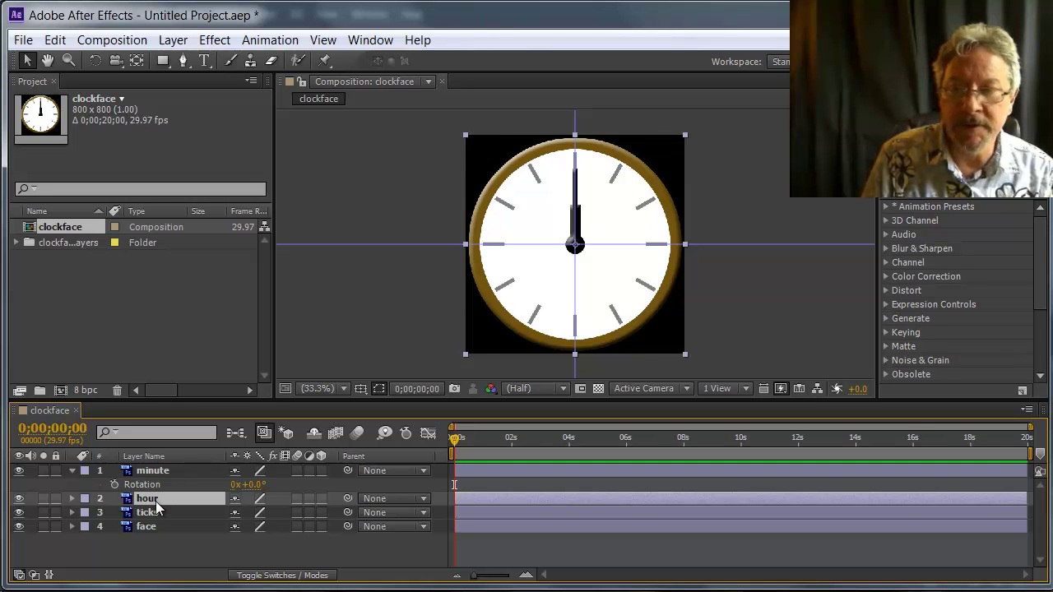
key(r)
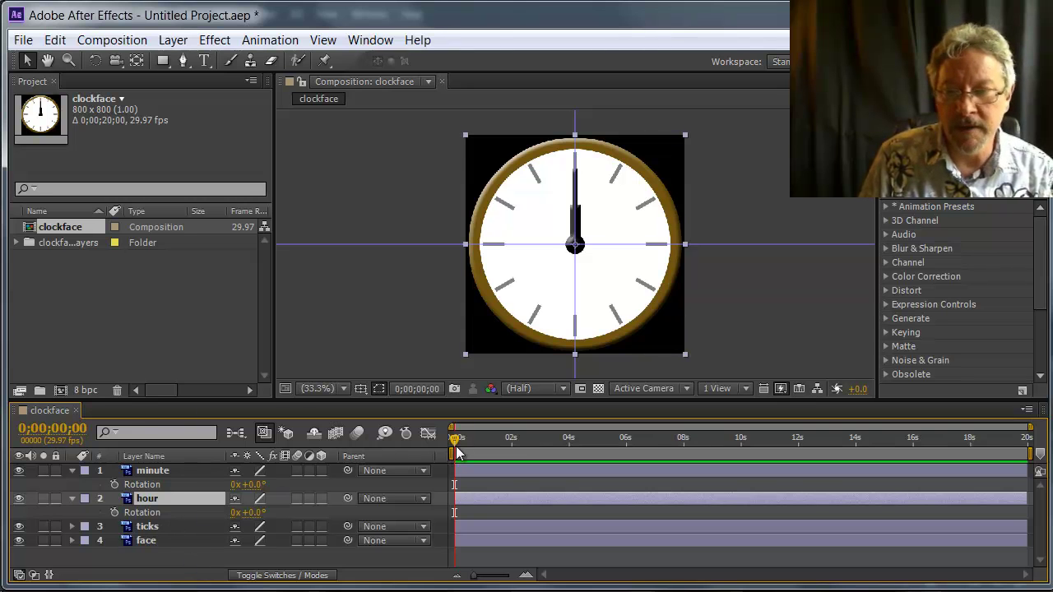
drag(466, 440, 421, 444)
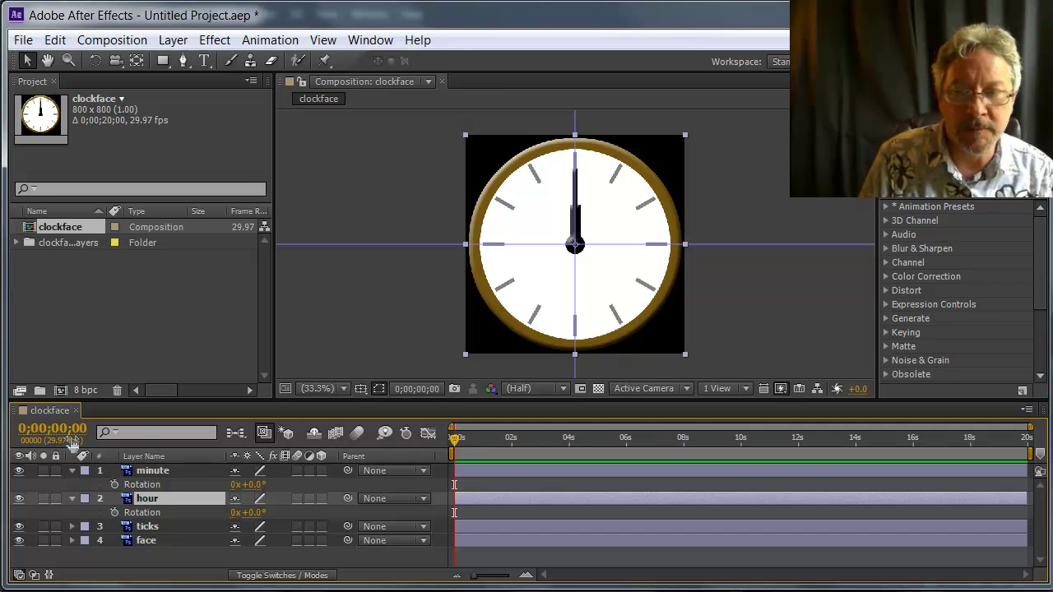
click(115, 512)
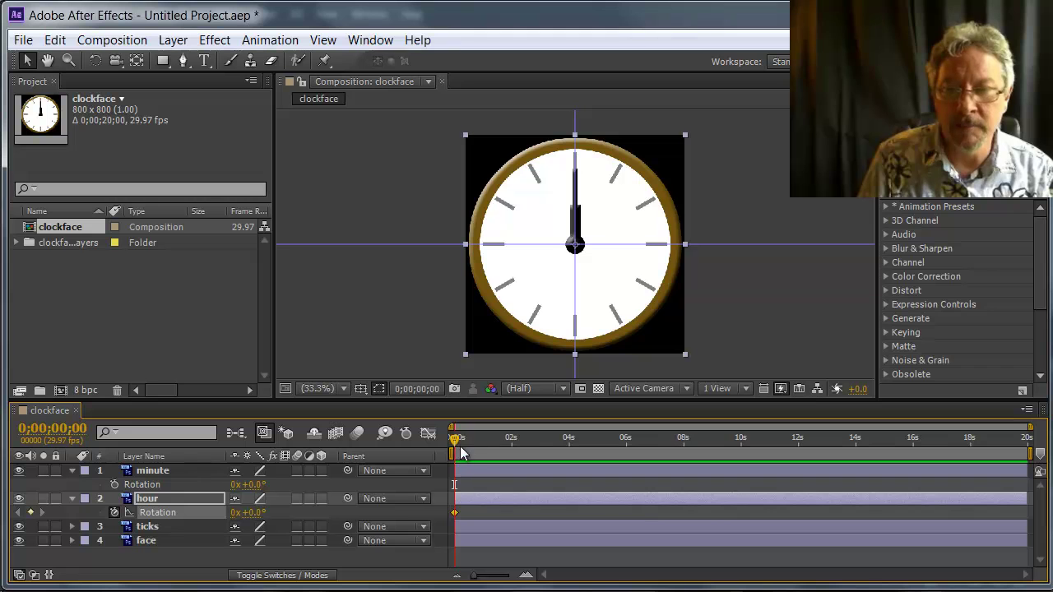
Key the hour hand's Rotation to 1x+0.0° at 0;00;19;29, then return the playhead to 0;00
drag(459, 440, 1028, 468)
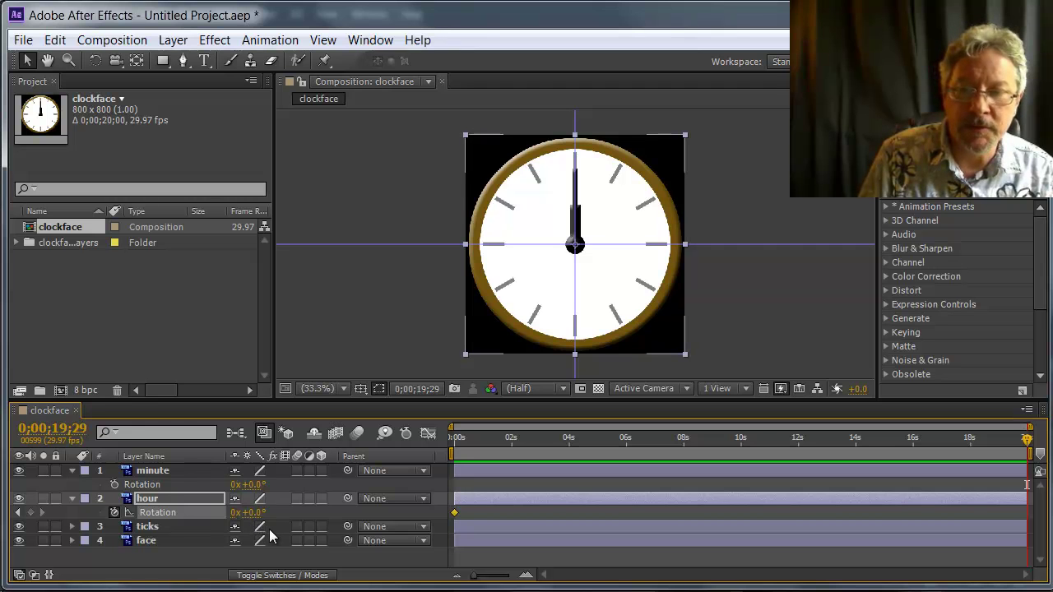
drag(253, 511, 453, 515)
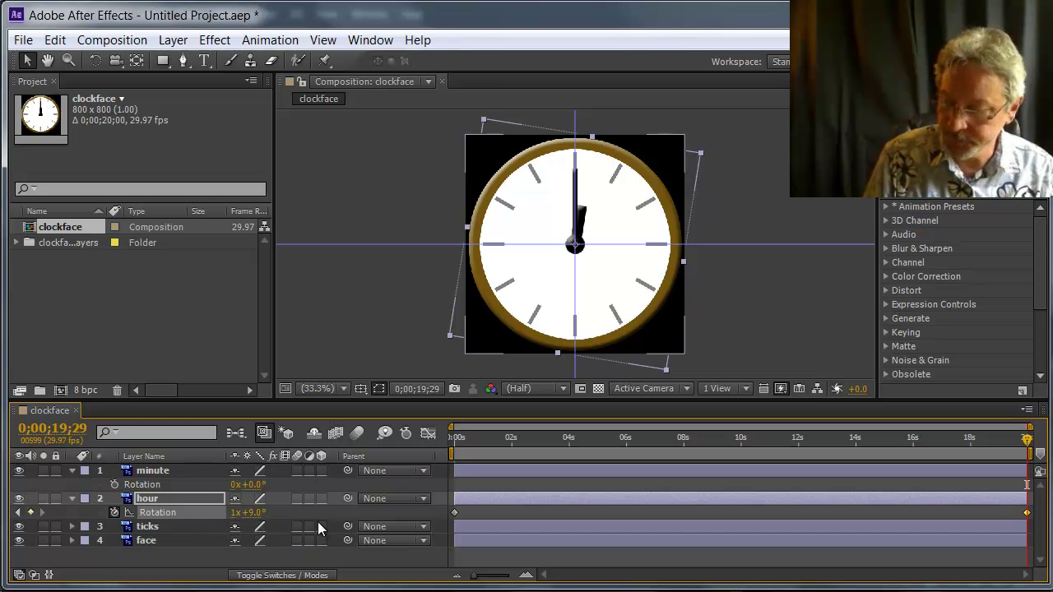
key(ctrl+z)
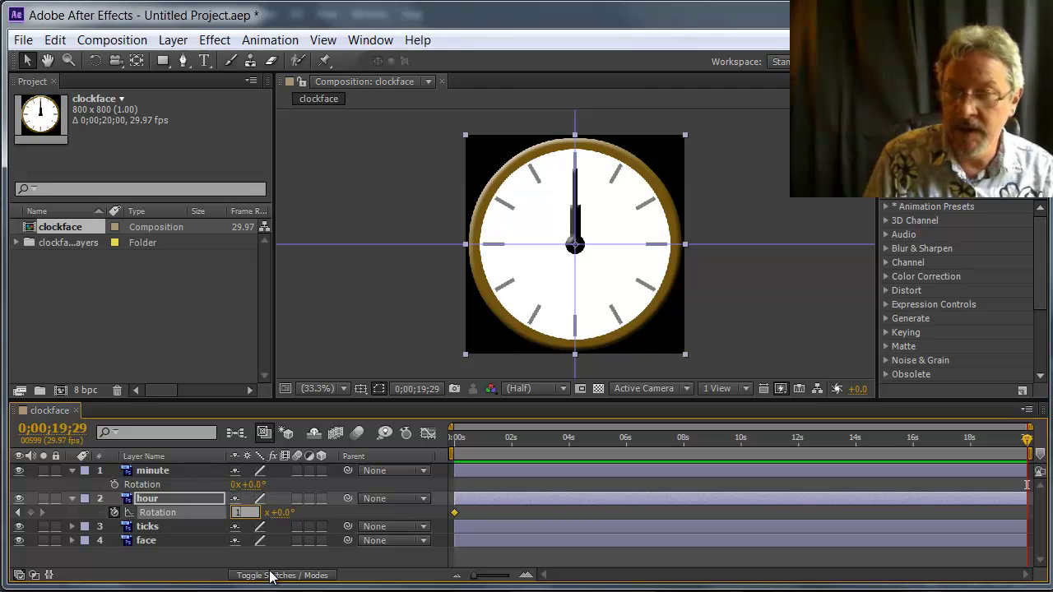
key(Tab)
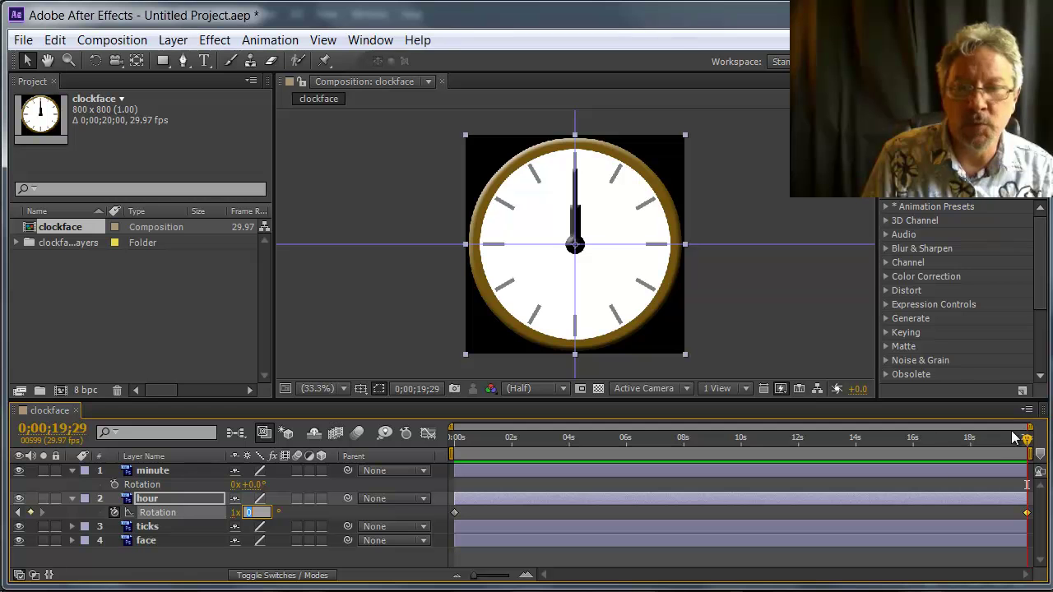
key(Tab)
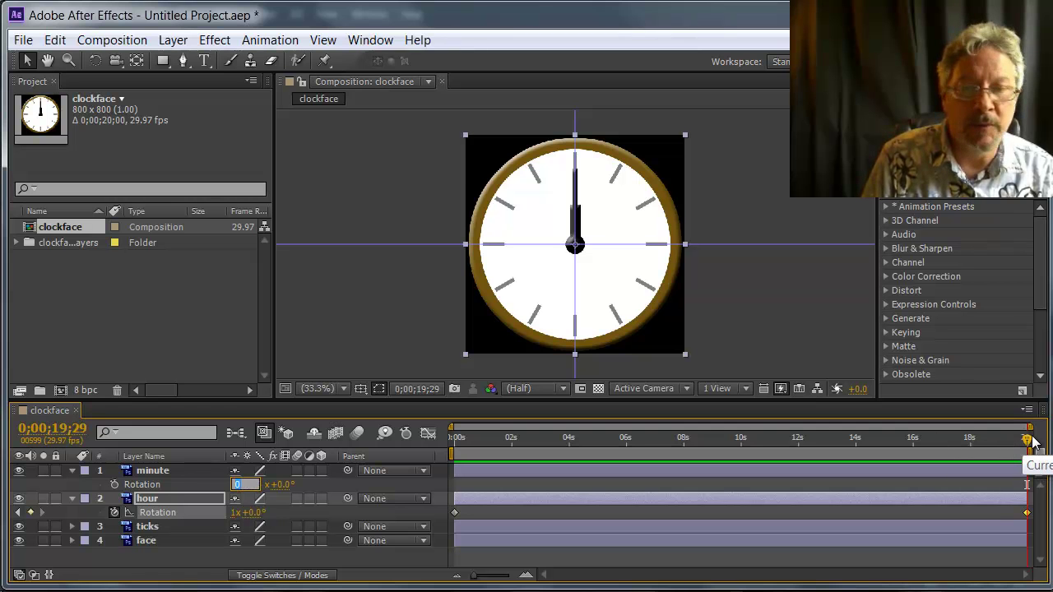
drag(1026, 445, 423, 470)
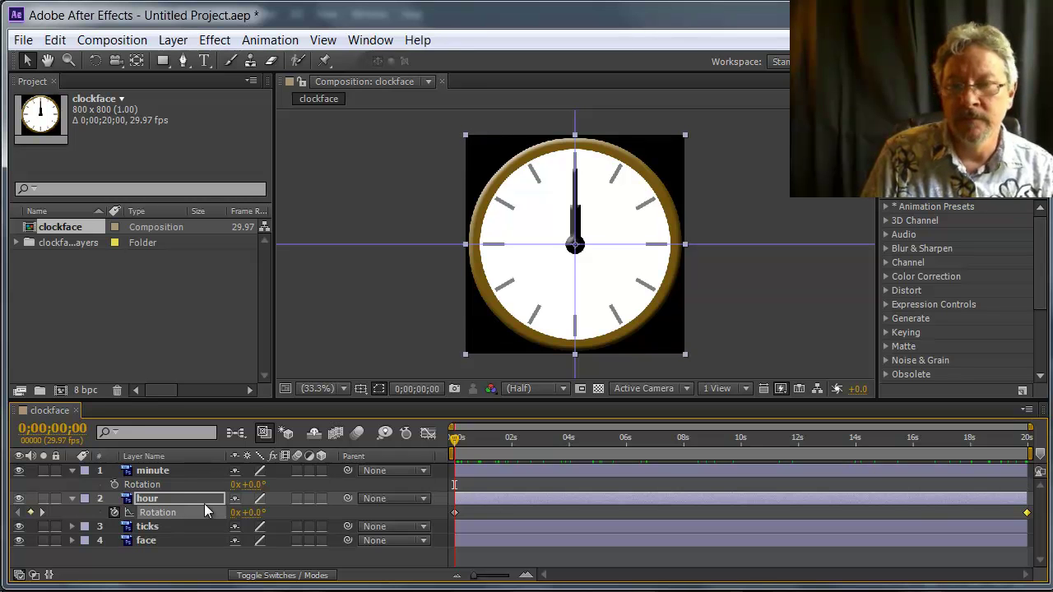
Keyframe minute Rotation at 0x+0.0° on 0;00 and 12x+0.0° on 19;29, then return to 0;00
click(145, 474)
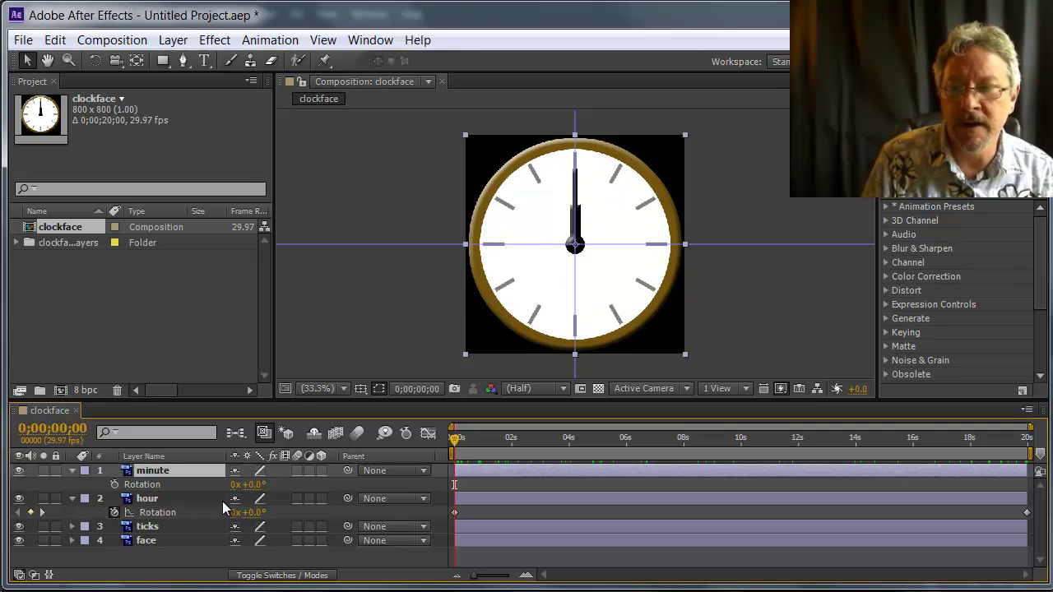
click(115, 484)
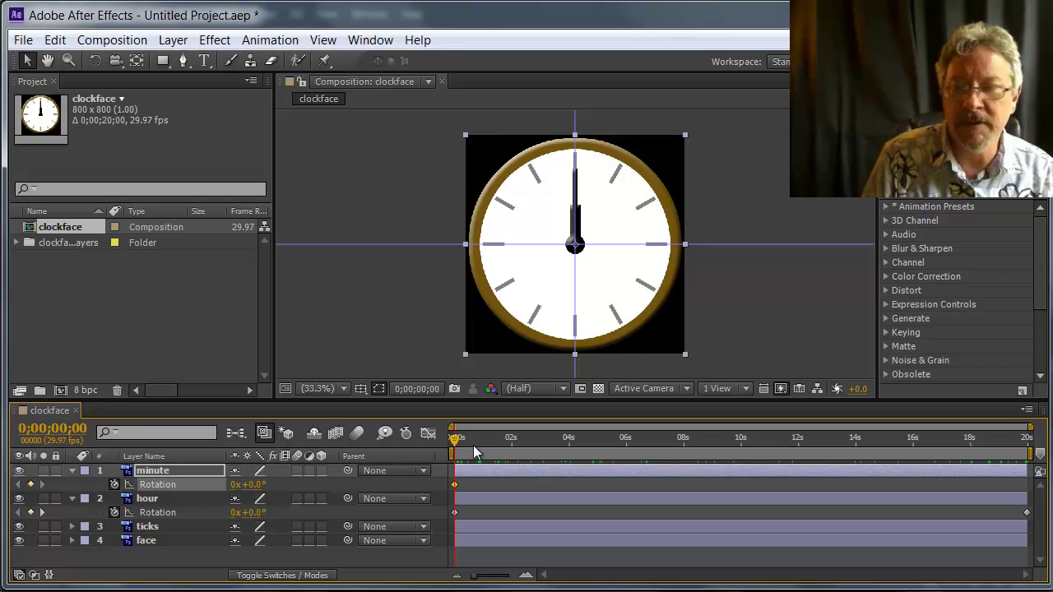
drag(454, 444, 1032, 475)
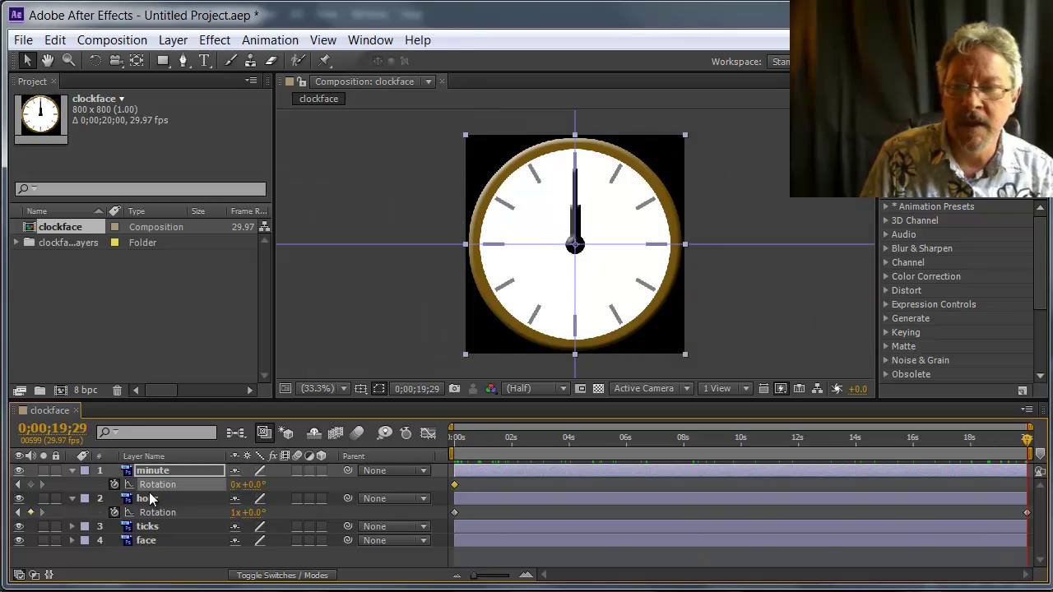
click(235, 484)
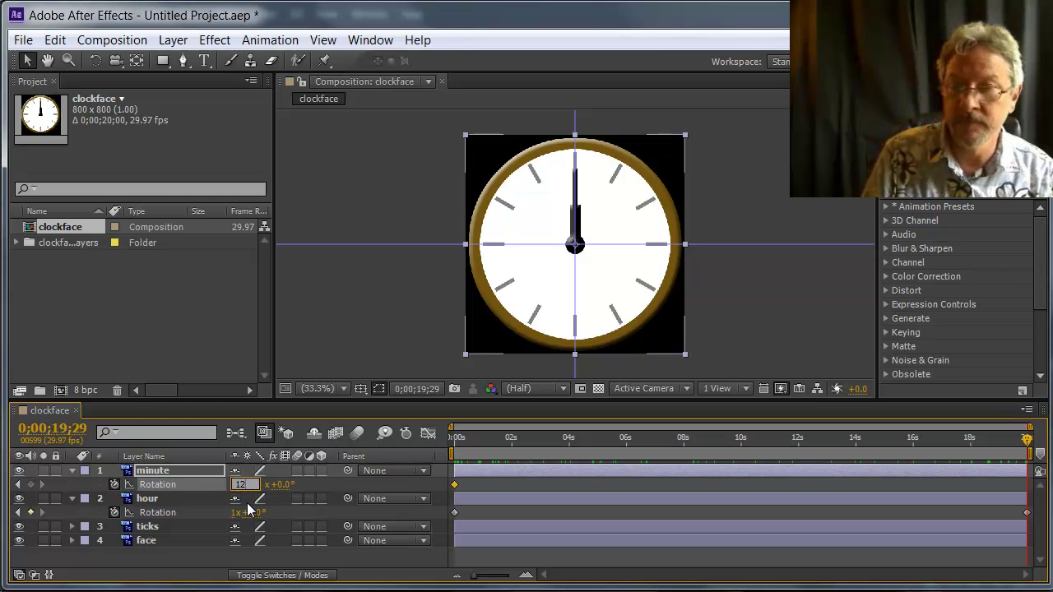
text(12)
key(Tab)
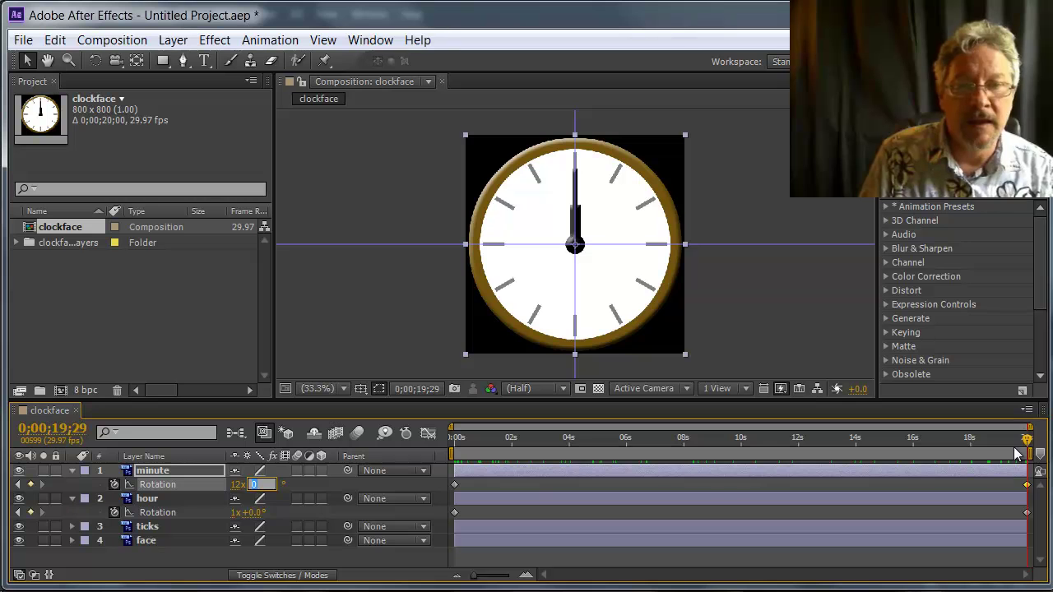
drag(1024, 444, 454, 438)
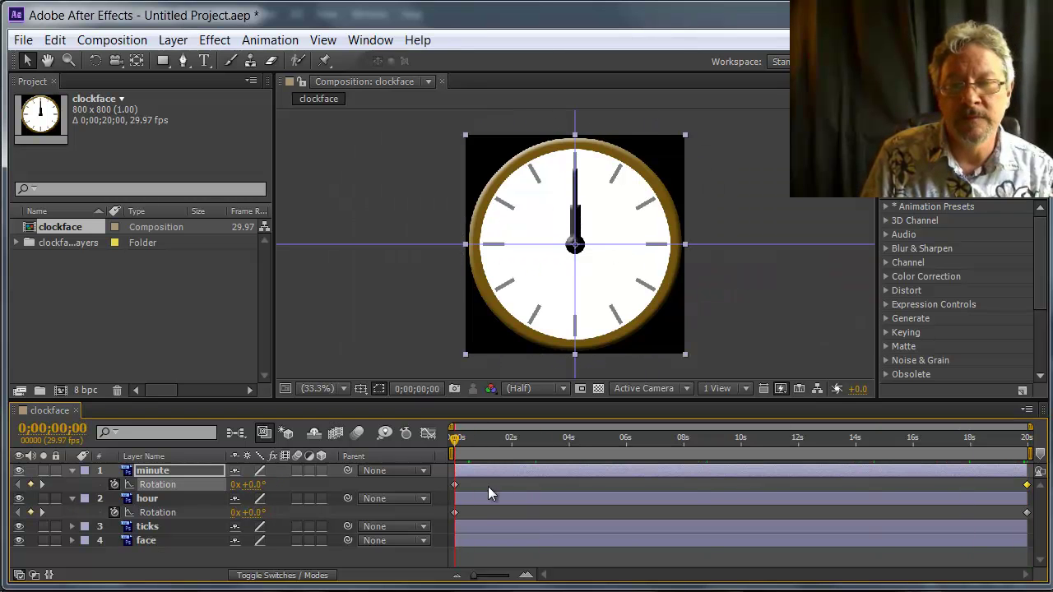
Play, stop and replay the clockface preview to watch both hands sweep around the dial
key(space)
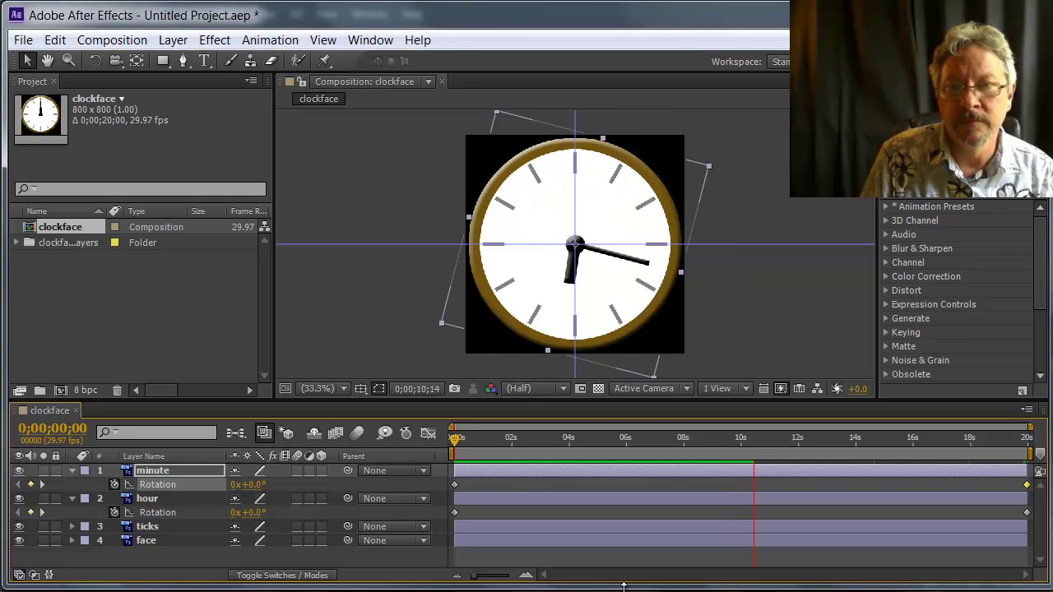
key(space)
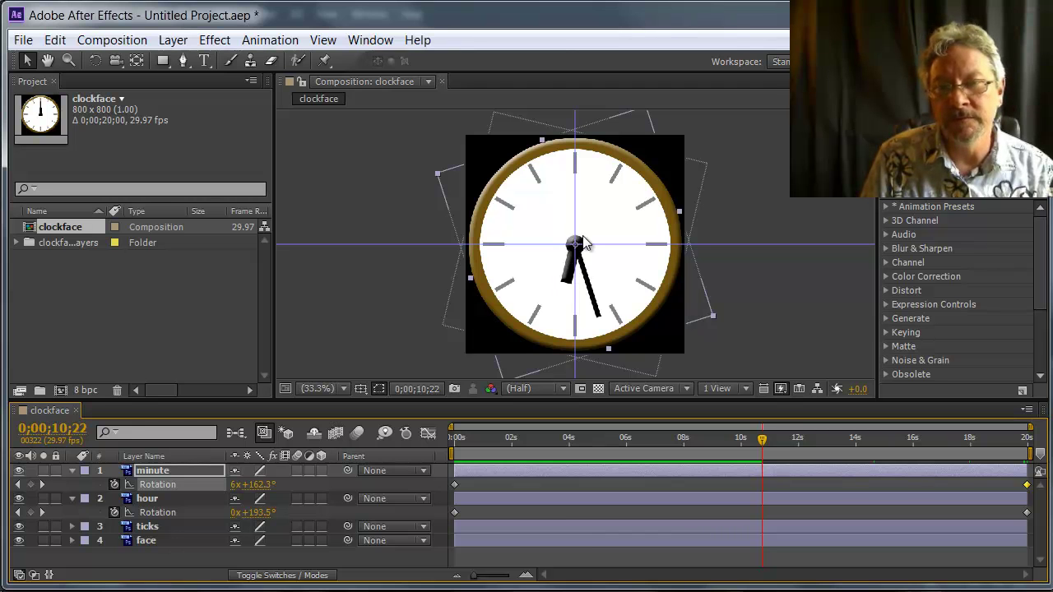
key(space)
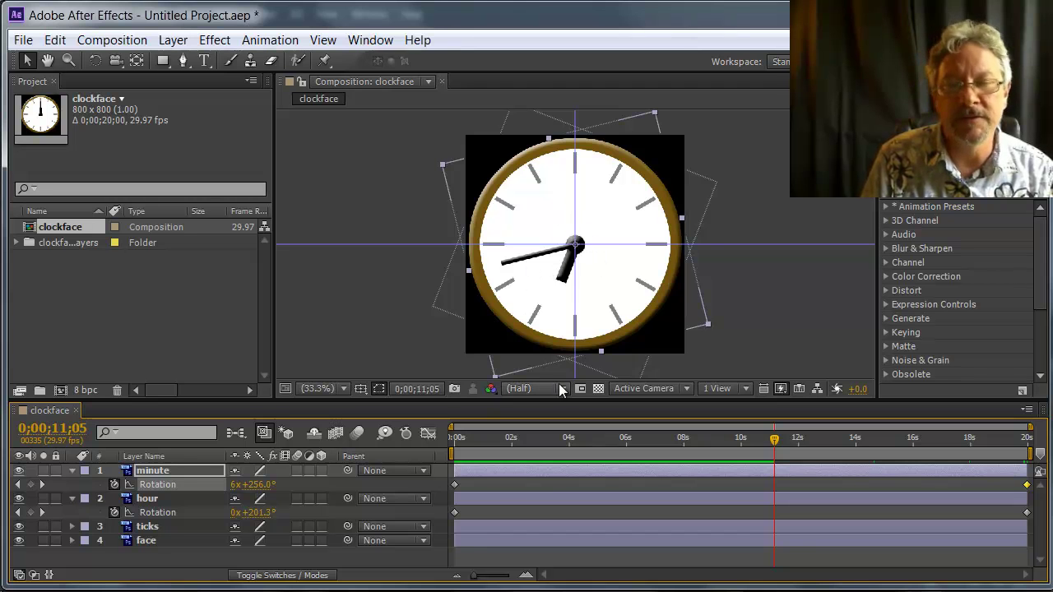
key(space)
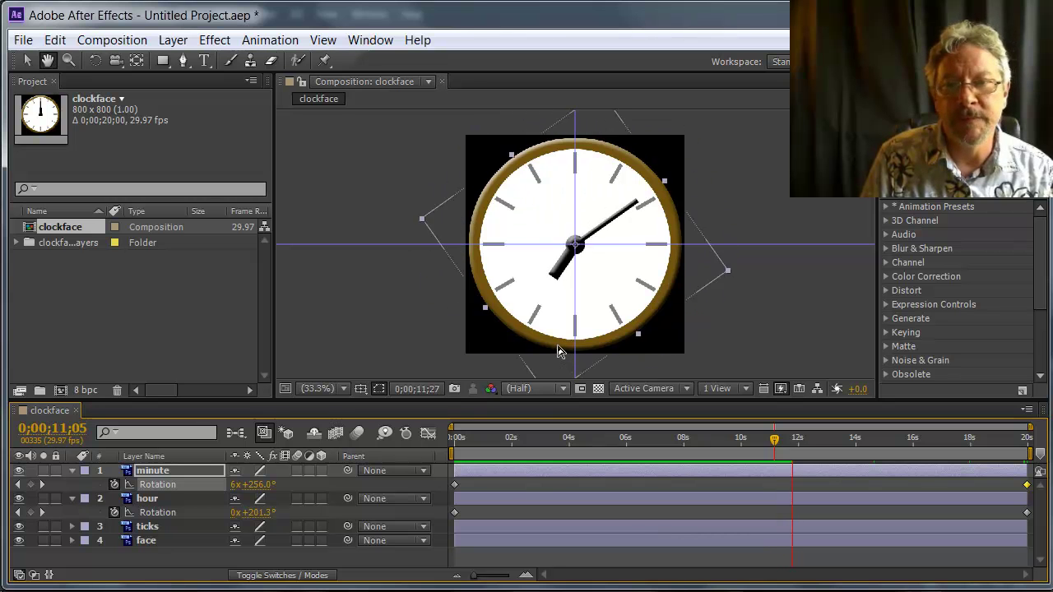